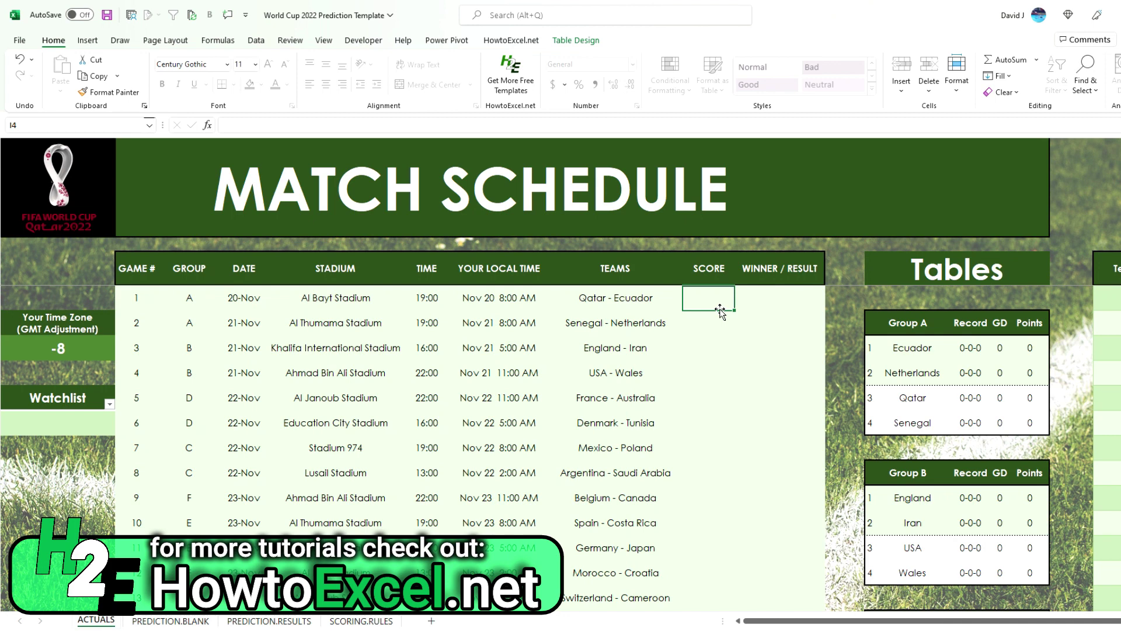
Step: Enter a score of 1:0 for game 1, Qatar - Ecuador, on the ACTUALS sheet
{"action": "type", "text": "1"}
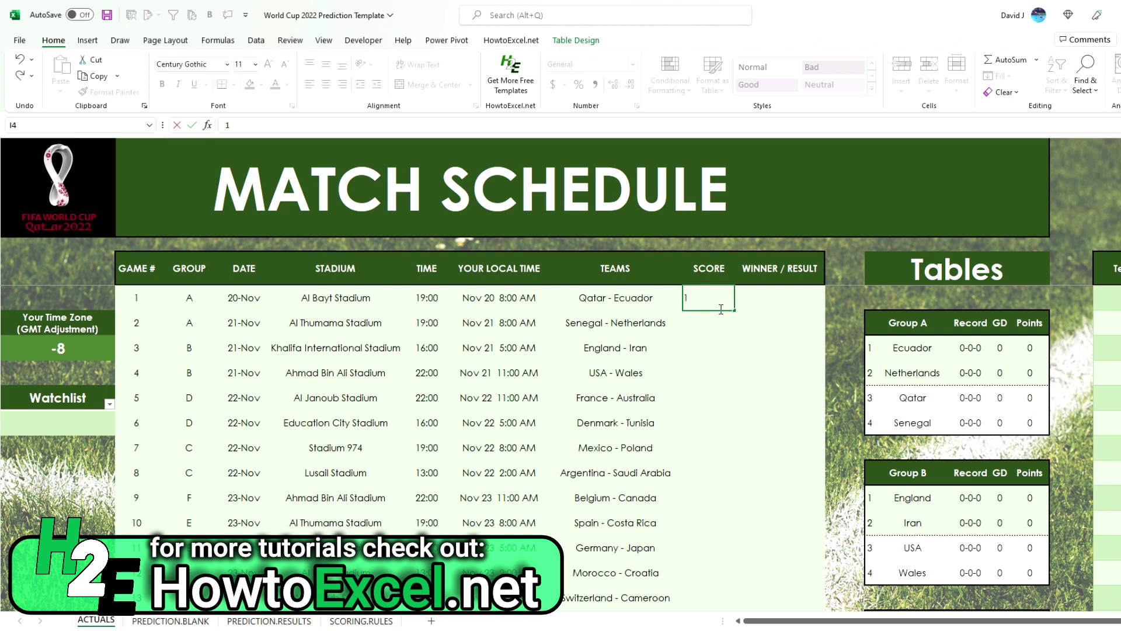
{"action": "type", "text": ":0"}
{"action": "key", "text": "ctrl+Return"}
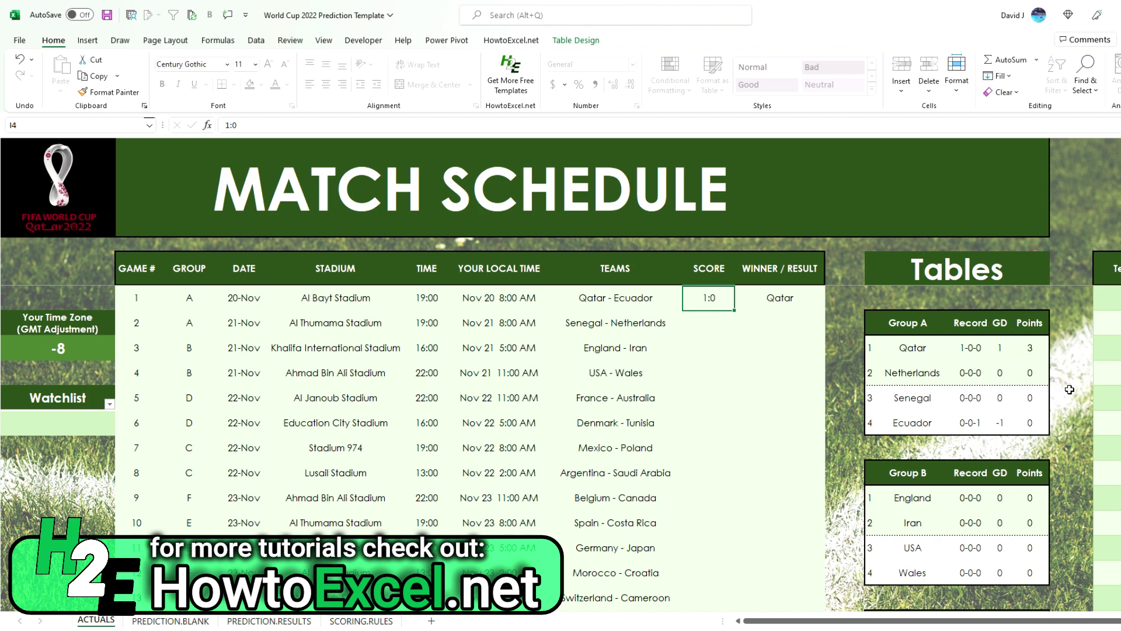
Step: Copy the game 1 score of 1:0 to games 2 through 48 in the SCORE column
{"action": "right_click", "coordinate": [728, 304]}
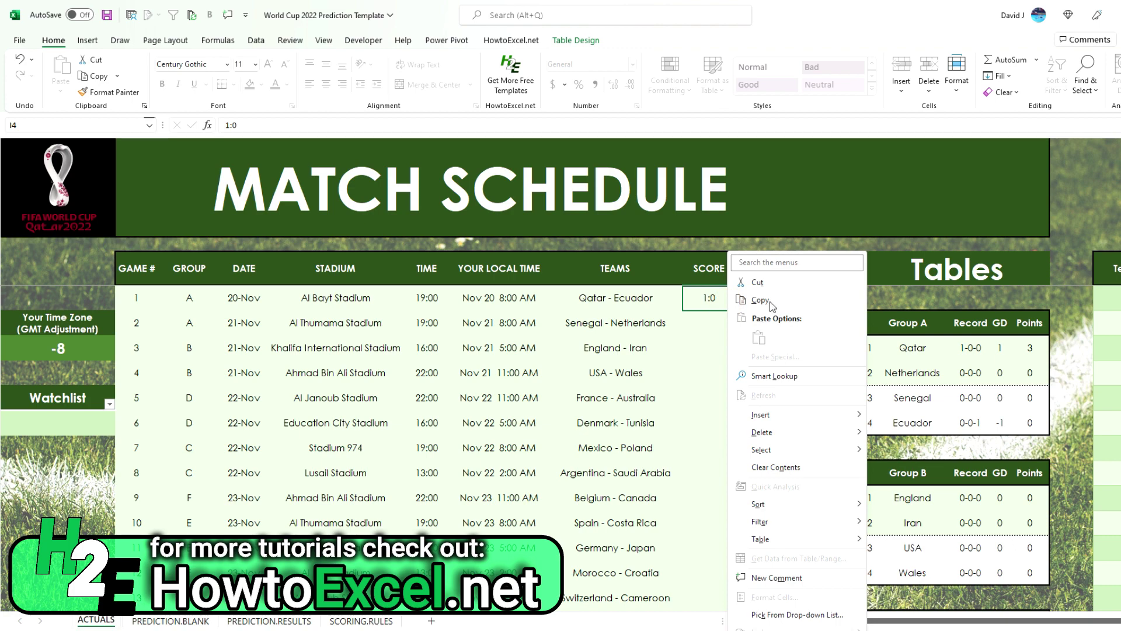
{"action": "left_click", "coordinate": [709, 320]}
{"action": "scroll", "coordinate": [726, 391], "scroll_direction": "down", "scroll_amount": 4}
{"action": "scroll", "coordinate": [727, 391], "scroll_direction": "down", "scroll_amount": 9}
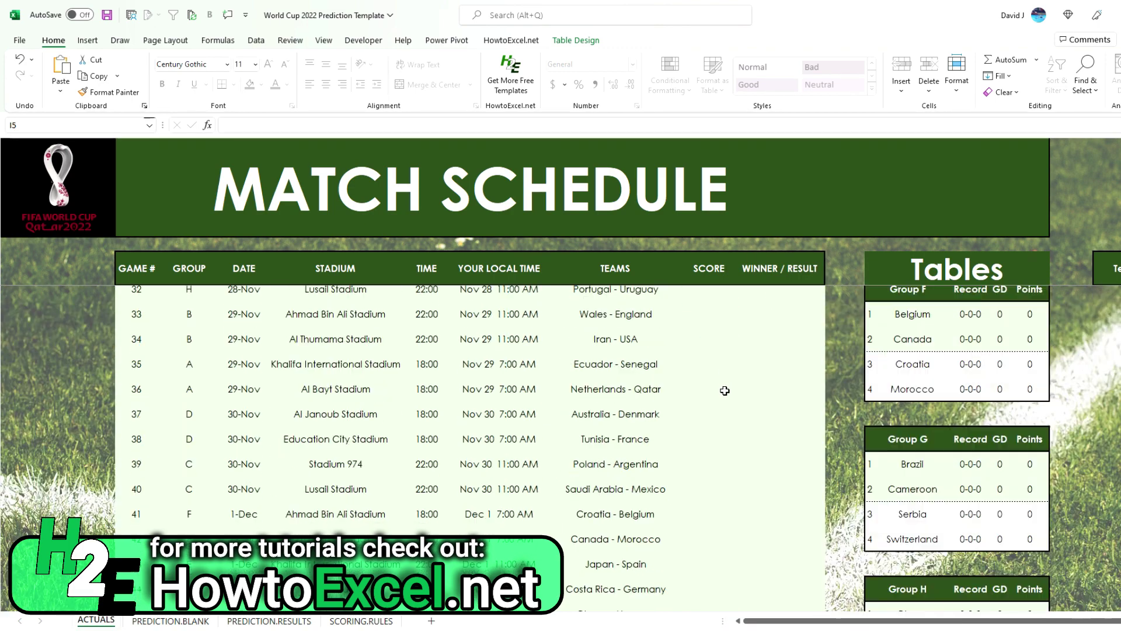
{"action": "left_click", "coordinate": [725, 437], "text": "shift"}
{"action": "right_click", "coordinate": [723, 438]}
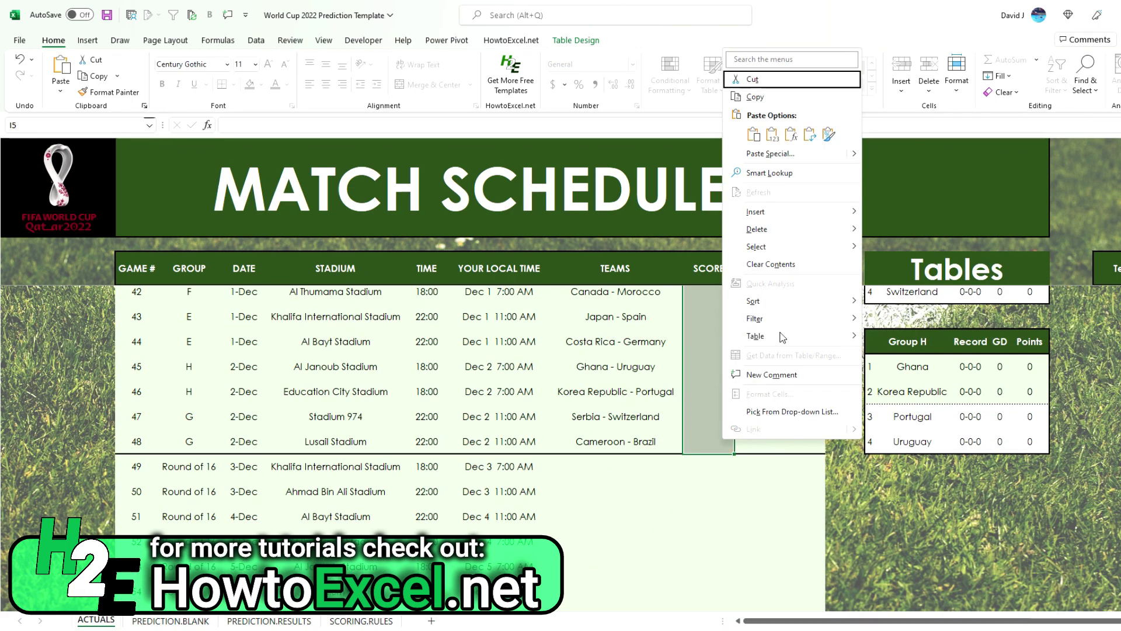
{"action": "left_click", "coordinate": [778, 146]}
{"action": "left_click", "coordinate": [670, 359]}
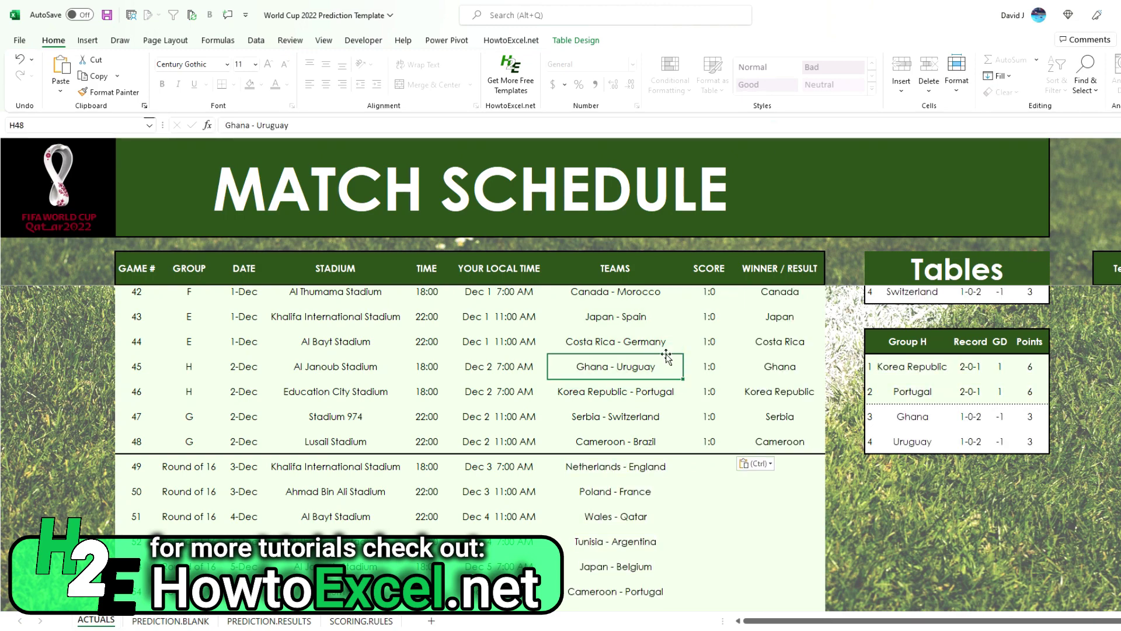
Step: Review the group tables and the Round of 16 matchups produced by the filled-in scores
{"action": "scroll", "coordinate": [668, 356], "scroll_direction": "up", "scroll_amount": 12}
{"action": "scroll", "coordinate": [666, 353], "scroll_direction": "up", "scroll_amount": 2}
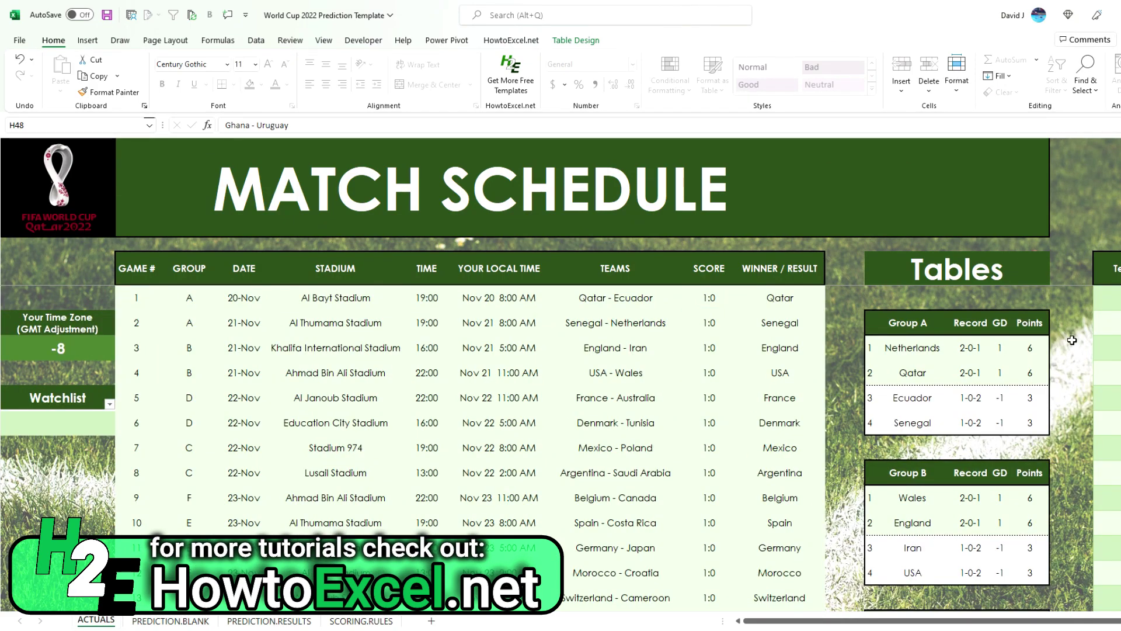
{"action": "scroll", "coordinate": [576, 409], "scroll_direction": "down", "scroll_amount": 3}
{"action": "scroll", "coordinate": [576, 416], "scroll_direction": "down", "scroll_amount": 13}
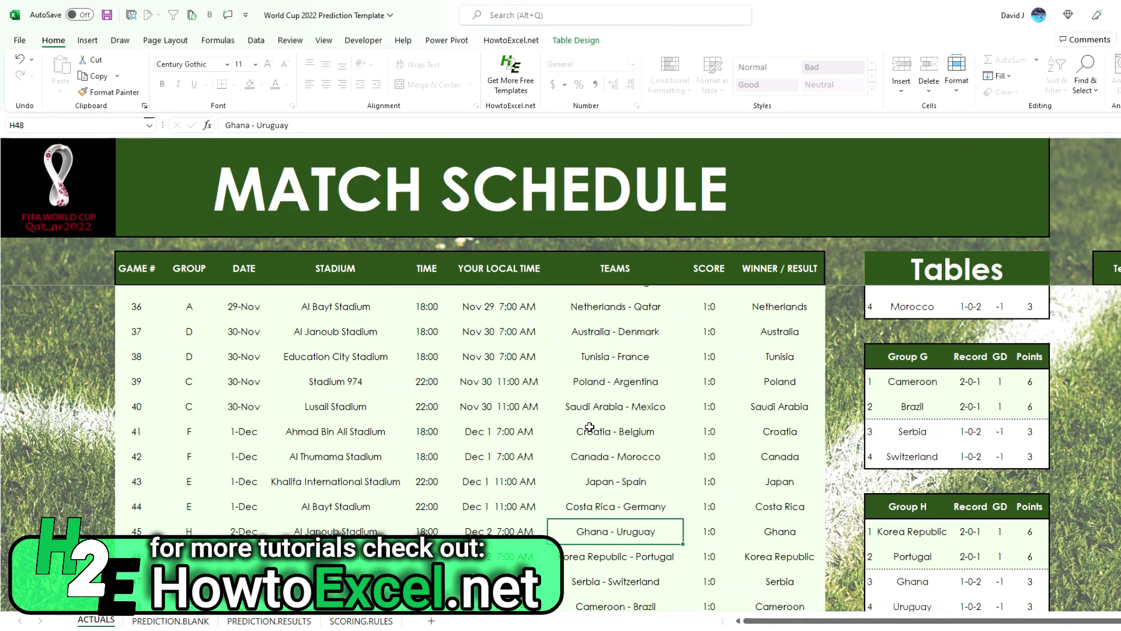
{"action": "scroll", "coordinate": [636, 380], "scroll_direction": "up", "scroll_amount": 10}
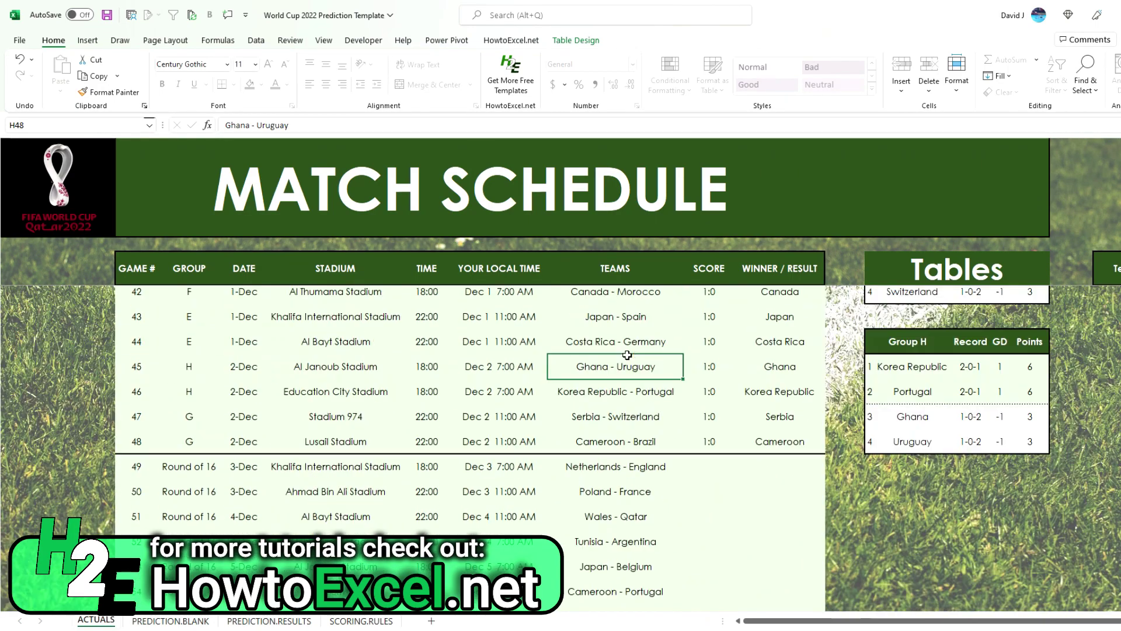
{"action": "scroll", "coordinate": [626, 354], "scroll_direction": "up", "scroll_amount": 5}
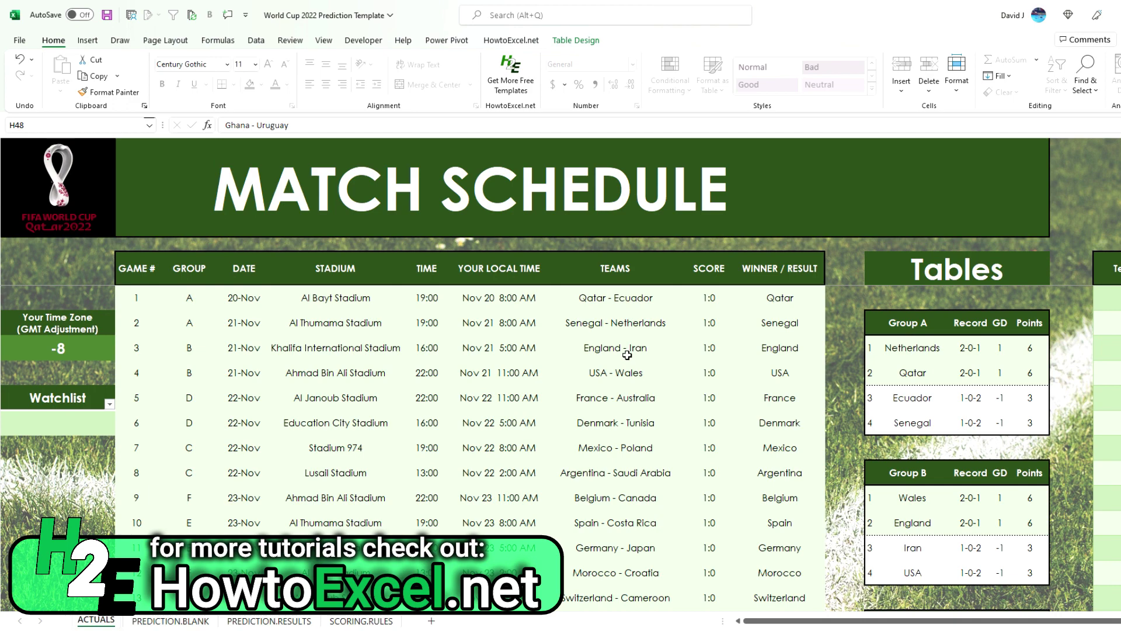
Step: Add ranking overrides beside the group tables, setting Ecuador to 2 and Qatar to 3
{"action": "left_click_drag", "start_coordinate": [887, 620], "coordinate": [961, 621]}
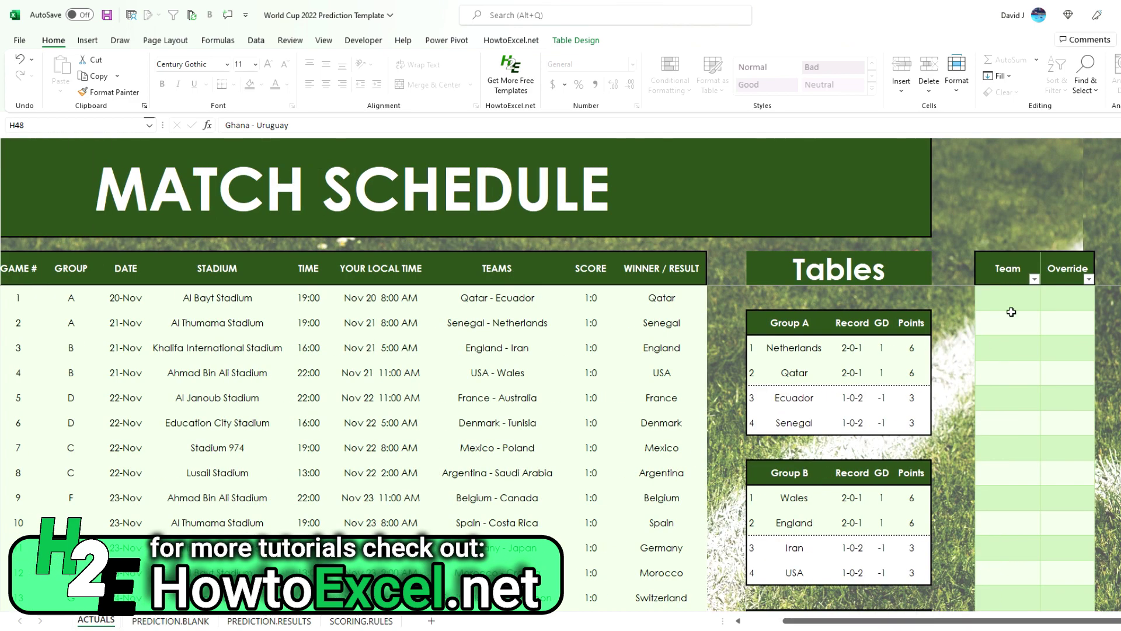
{"action": "left_click", "coordinate": [1018, 303]}
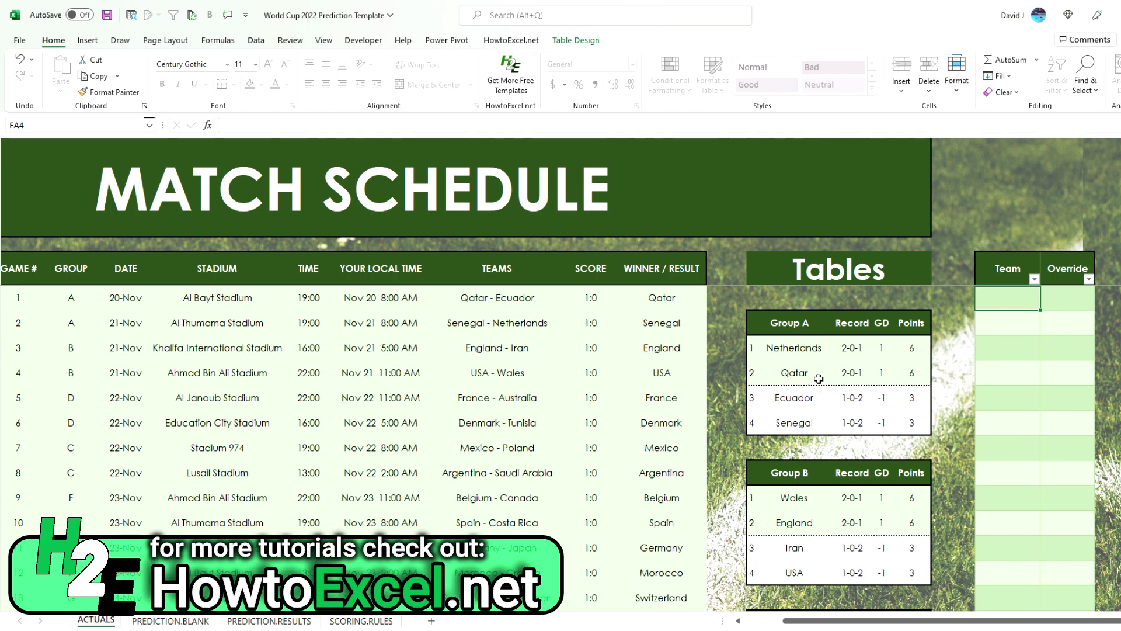
{"action": "type", "text": "Ecaudo"}
{"action": "key", "text": "BackSpace"}
{"action": "key", "text": "BackSpace"}
{"action": "key", "text": "BackSpace"}
{"action": "key", "text": "BackSpace"}
{"action": "type", "text": "uador"}
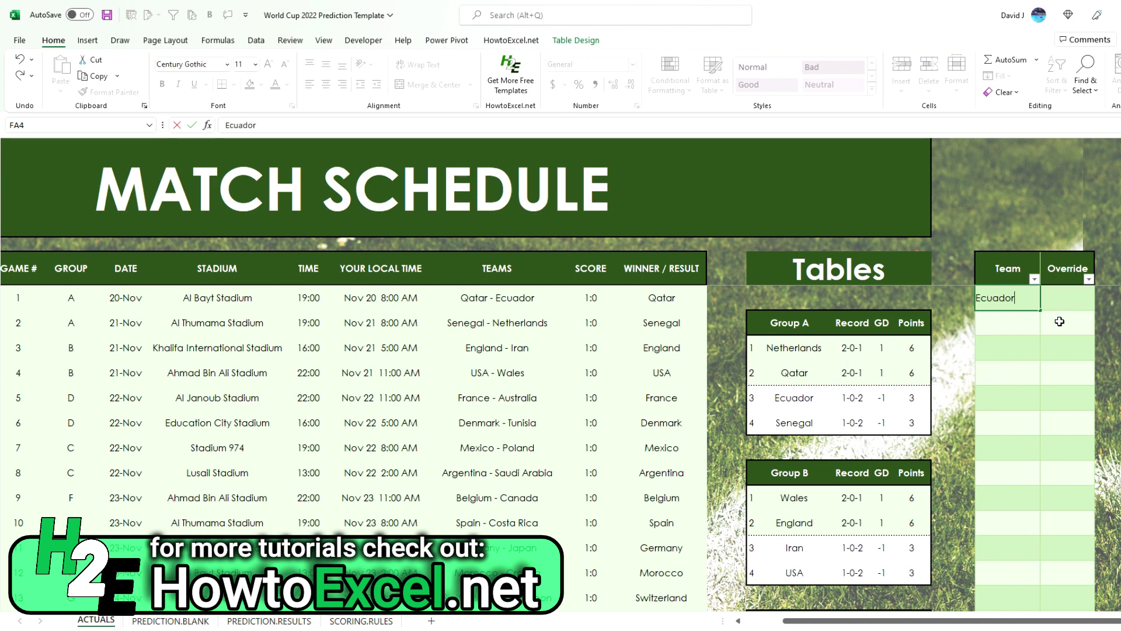
{"action": "key", "text": "Return"}
{"action": "type", "text": "Qatar"}
{"action": "key", "text": "Return"}
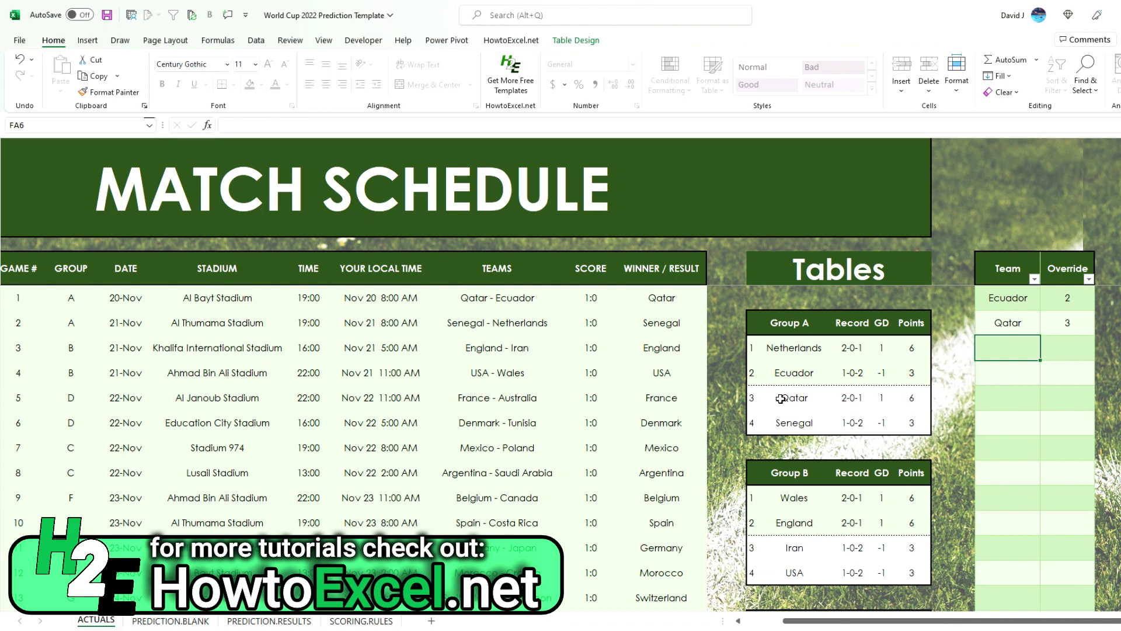
Step: Check the Round of 16 matchups and clear the Ecuador and Qatar entries from the override table
{"action": "scroll", "coordinate": [502, 432], "scroll_direction": "down", "scroll_amount": 12}
{"action": "scroll", "coordinate": [498, 440], "scroll_direction": "down", "scroll_amount": 3}
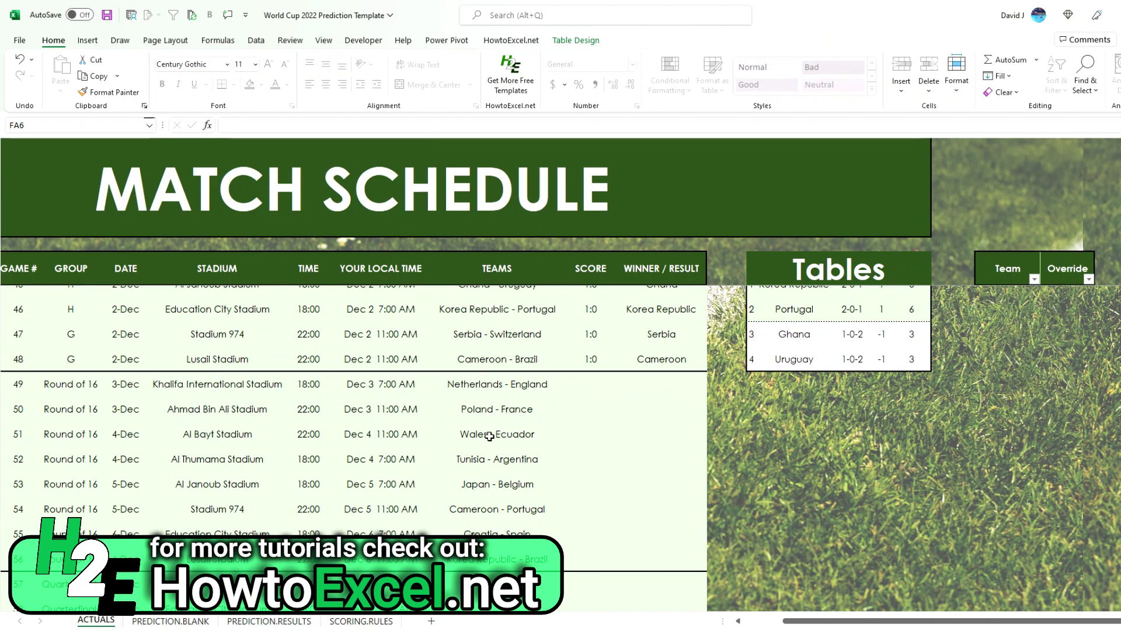
{"action": "scroll", "coordinate": [694, 453], "scroll_direction": "up", "scroll_amount": 9}
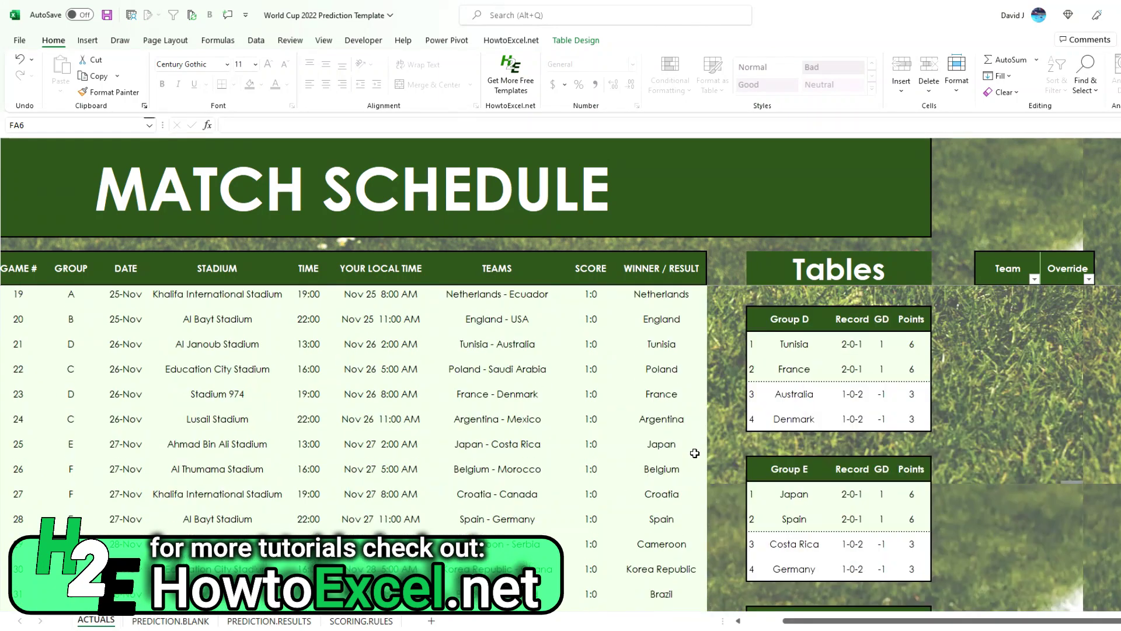
{"action": "scroll", "coordinate": [695, 454], "scroll_direction": "up", "scroll_amount": 6}
{"action": "left_click_drag", "start_coordinate": [1008, 301], "coordinate": [1056, 329]}
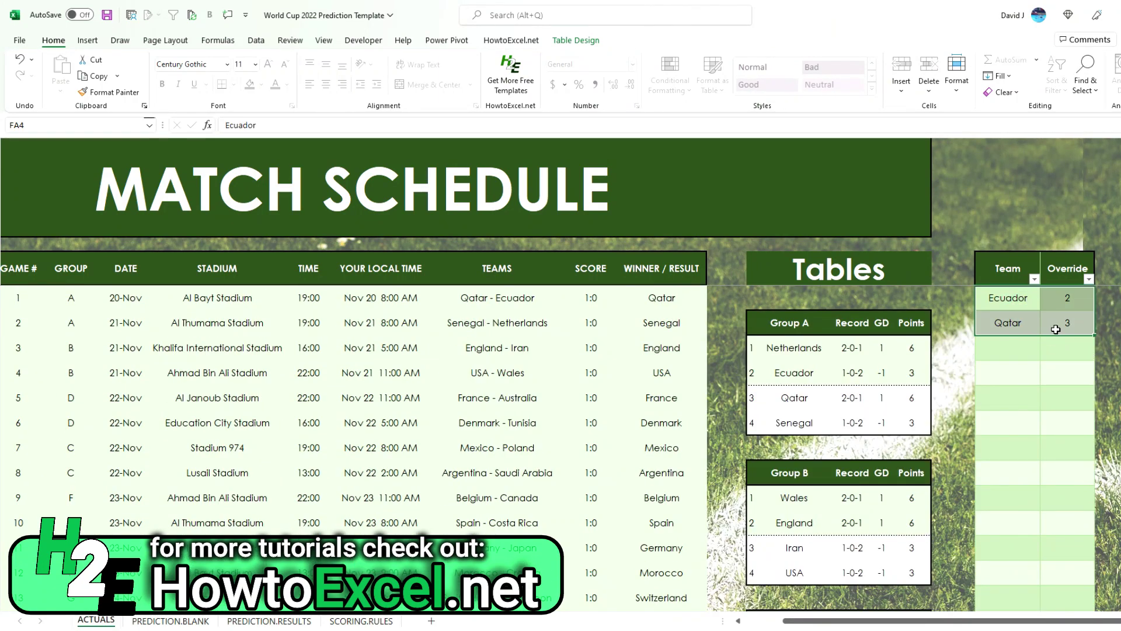
{"action": "key", "text": "Delete"}
{"action": "scroll", "coordinate": [578, 456], "scroll_direction": "down", "scroll_amount": 8}
{"action": "scroll", "coordinate": [578, 468], "scroll_direction": "down", "scroll_amount": 7}
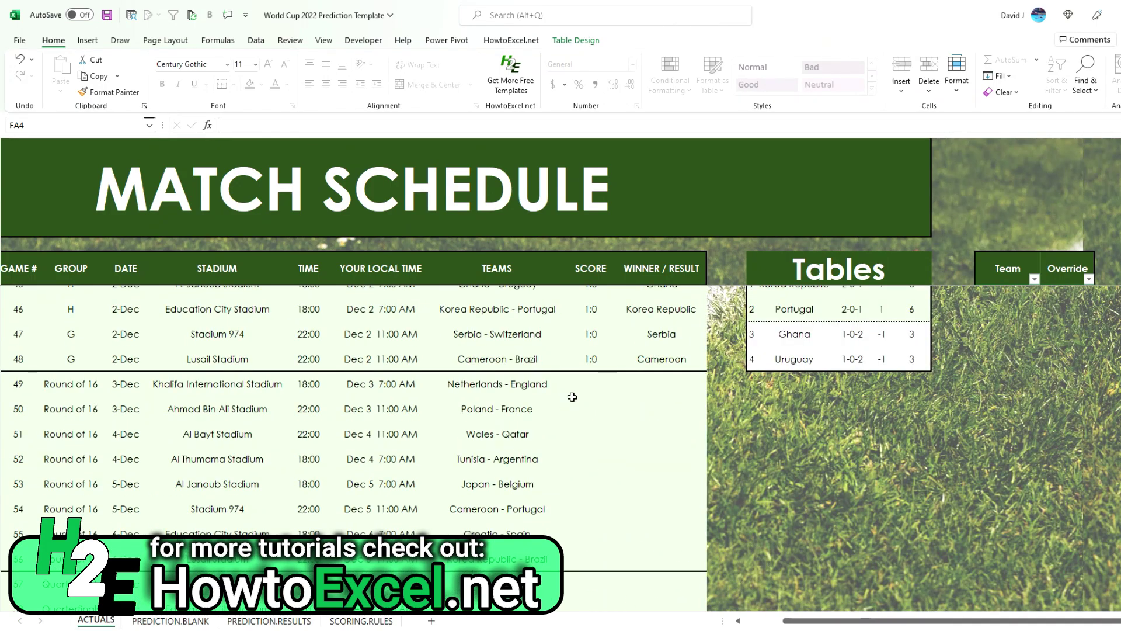
{"action": "scroll", "coordinate": [571, 397], "scroll_direction": "up", "scroll_amount": 15}
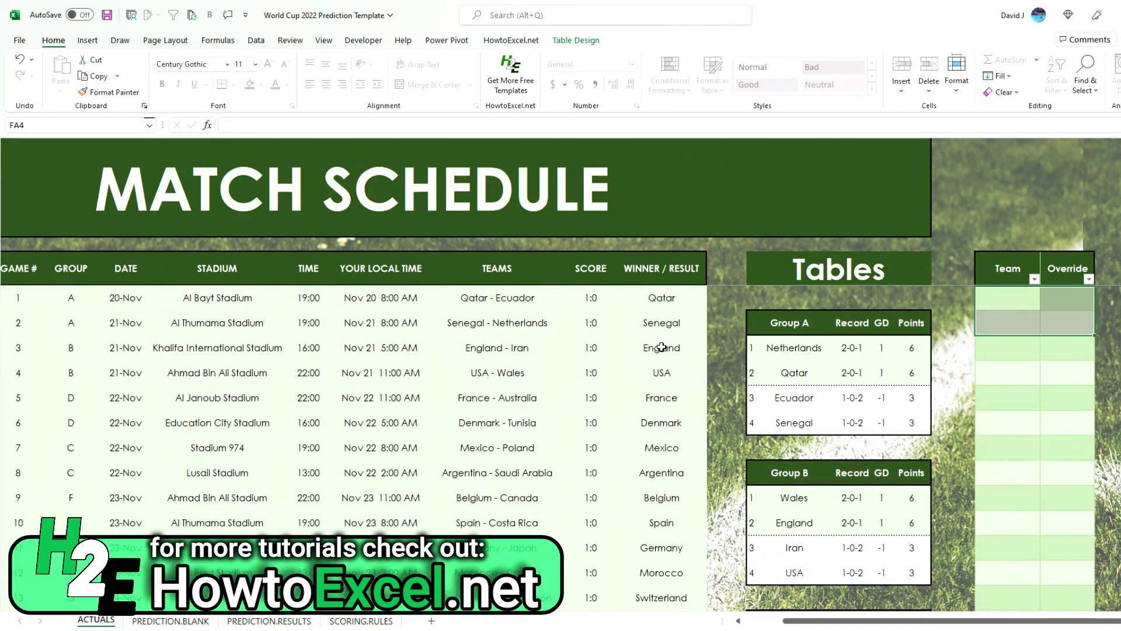
{"action": "left_click", "coordinate": [365, 296]}
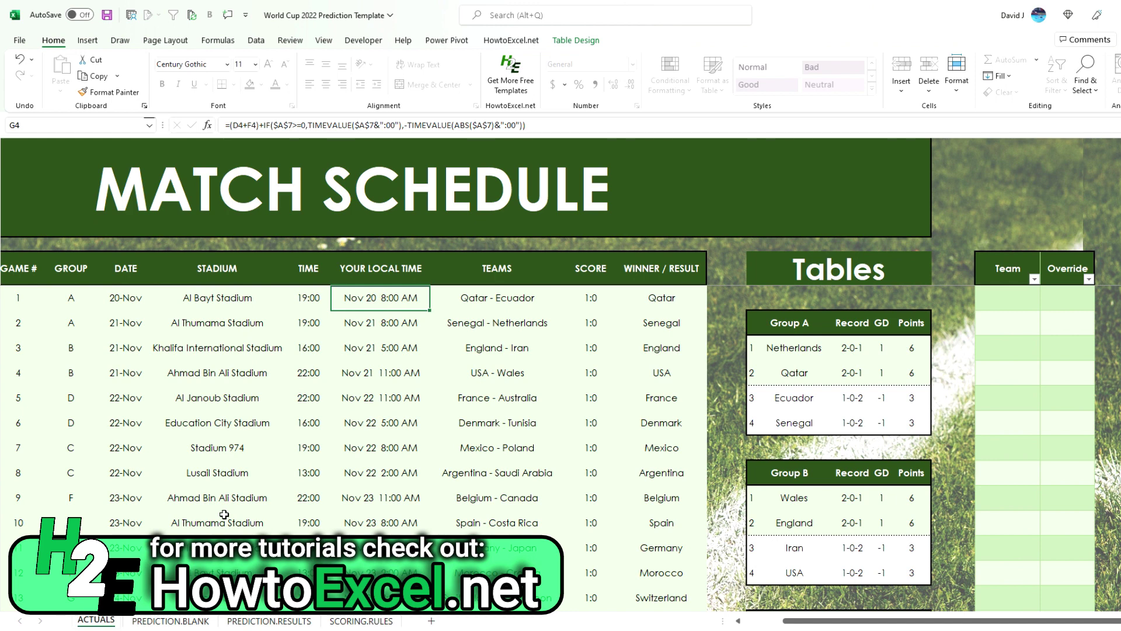
Step: Enter a predicted score of 1:0 for game 1, Qatar - Ecuador, on the PREDICTION.BLANK sheet
{"action": "left_click", "coordinate": [193, 623]}
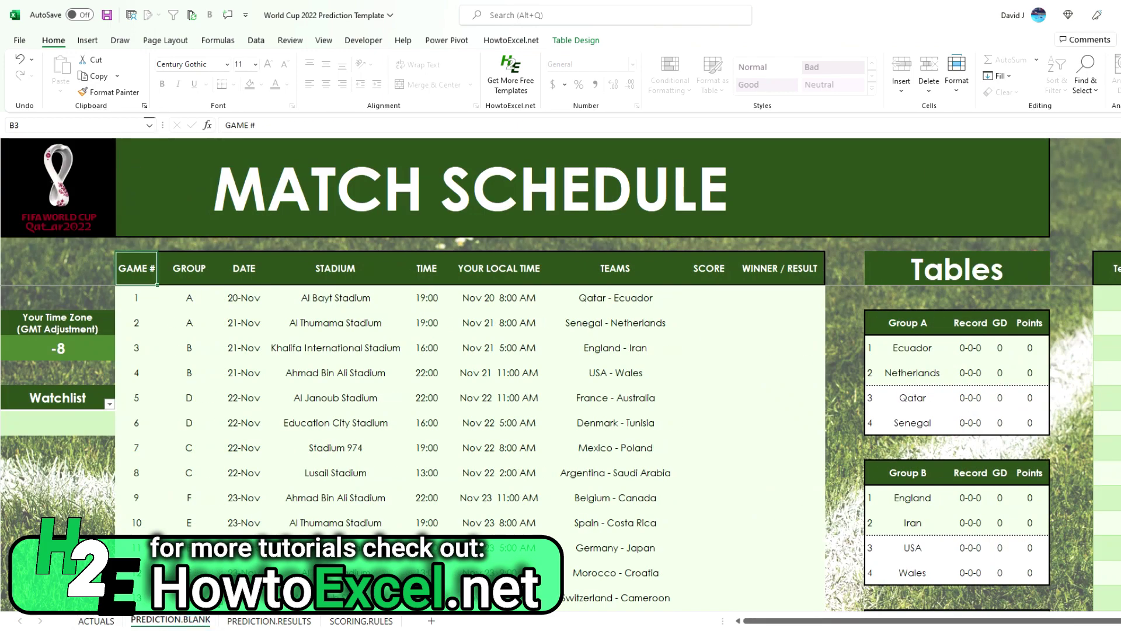
{"action": "left_click", "coordinate": [701, 297]}
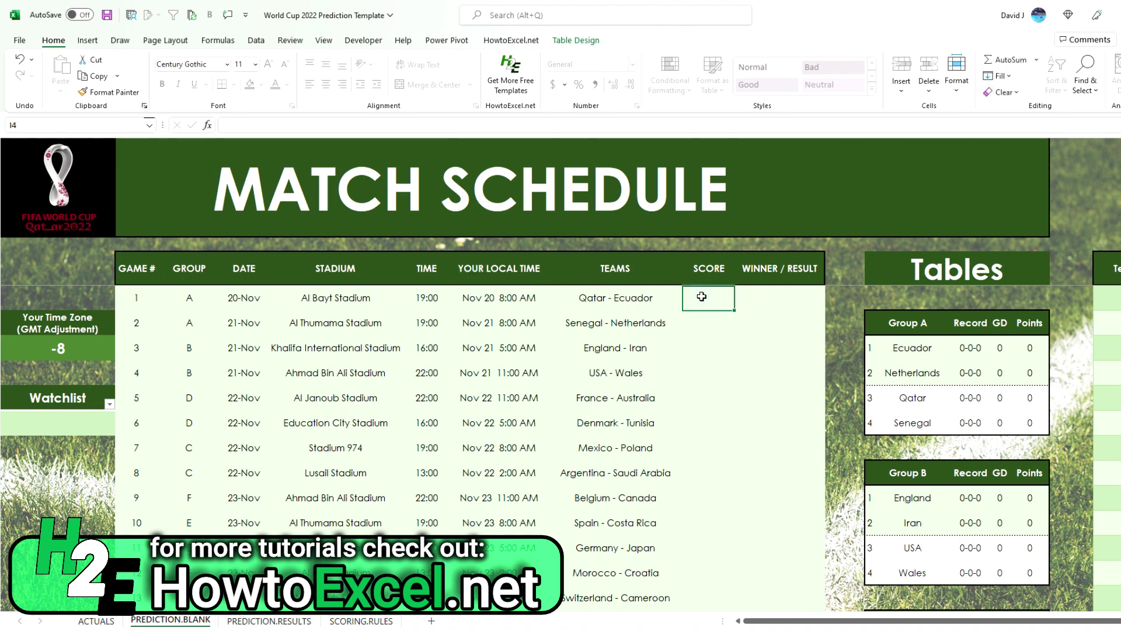
{"action": "type", "text": "1:"}
{"action": "key", "text": "Return"}
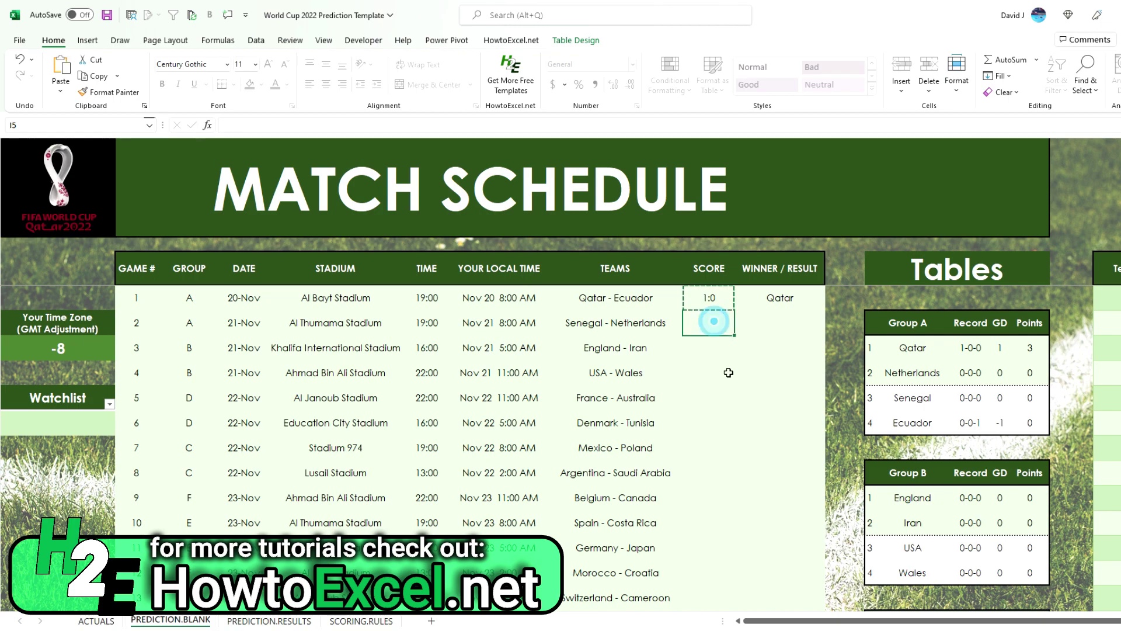
Step: Copy the predicted 1:0 score to games 2 through 48 on the PREDICTION.BLANK sheet
{"action": "scroll", "coordinate": [721, 372], "scroll_direction": "down", "scroll_amount": 7}
{"action": "scroll", "coordinate": [720, 372], "scroll_direction": "down", "scroll_amount": 7}
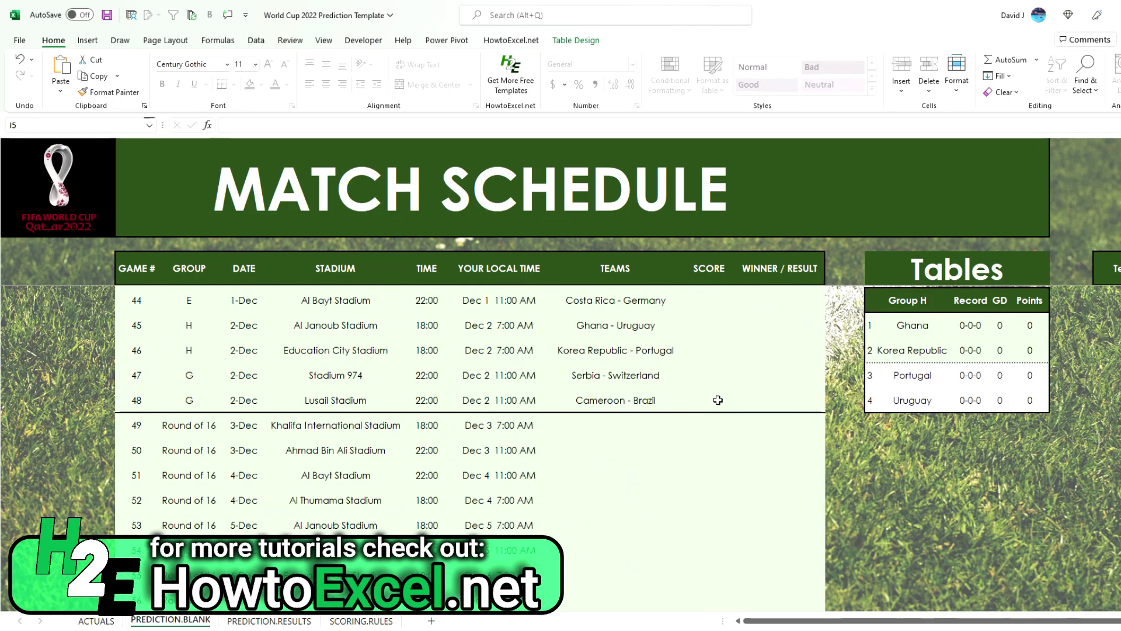
{"action": "left_click", "coordinate": [719, 400], "text": "shift"}
{"action": "right_click", "coordinate": [719, 402]}
{"action": "left_click", "coordinate": [769, 95]}
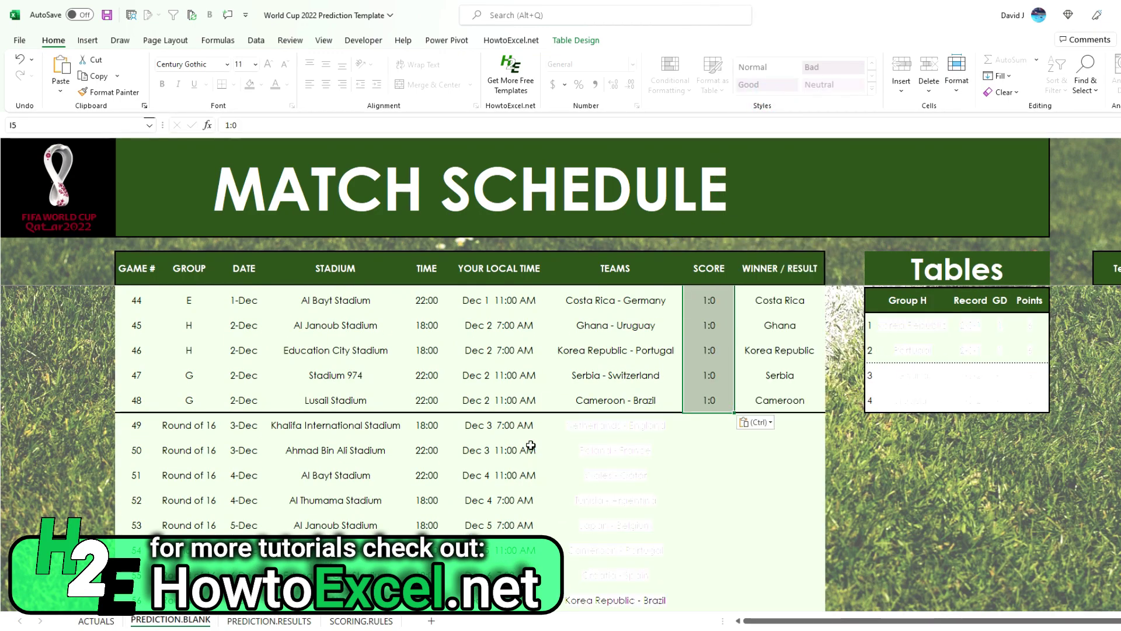
{"action": "left_click", "coordinate": [557, 378]}
{"action": "scroll", "coordinate": [558, 378], "scroll_direction": "up", "scroll_amount": 14}
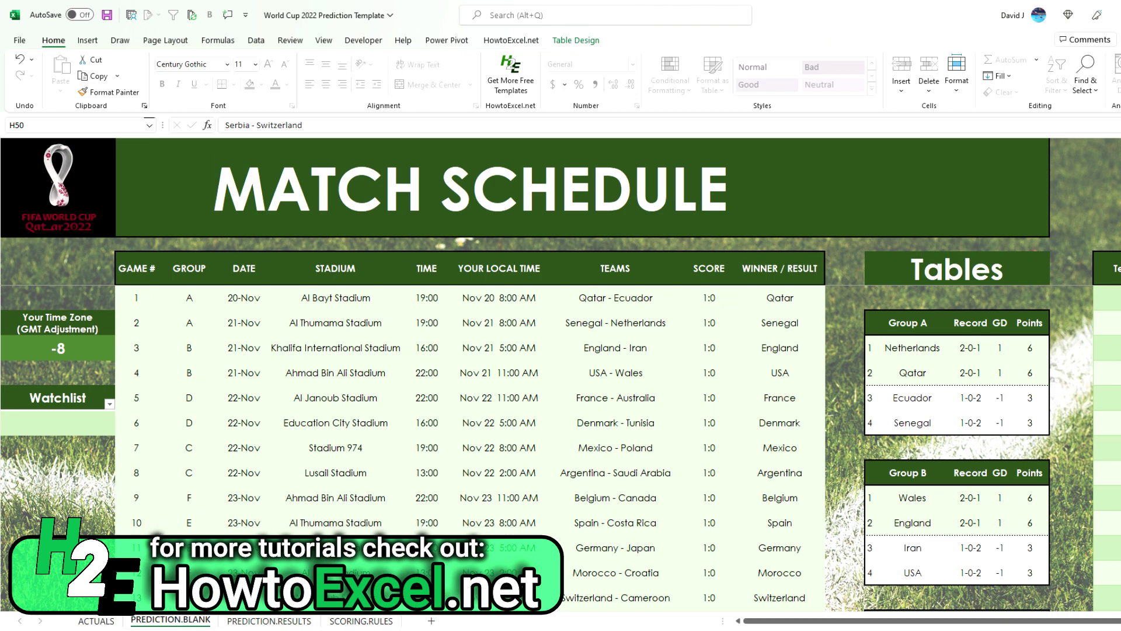
Step: Copy the group-stage game numbers from PREDICTION.BLANK and paste them as values into the GAME # column of PREDICTION.RESULTS, starting at B2
{"action": "left_click", "coordinate": [138, 298]}
{"action": "scroll", "coordinate": [150, 367], "scroll_direction": "down", "scroll_amount": 13}
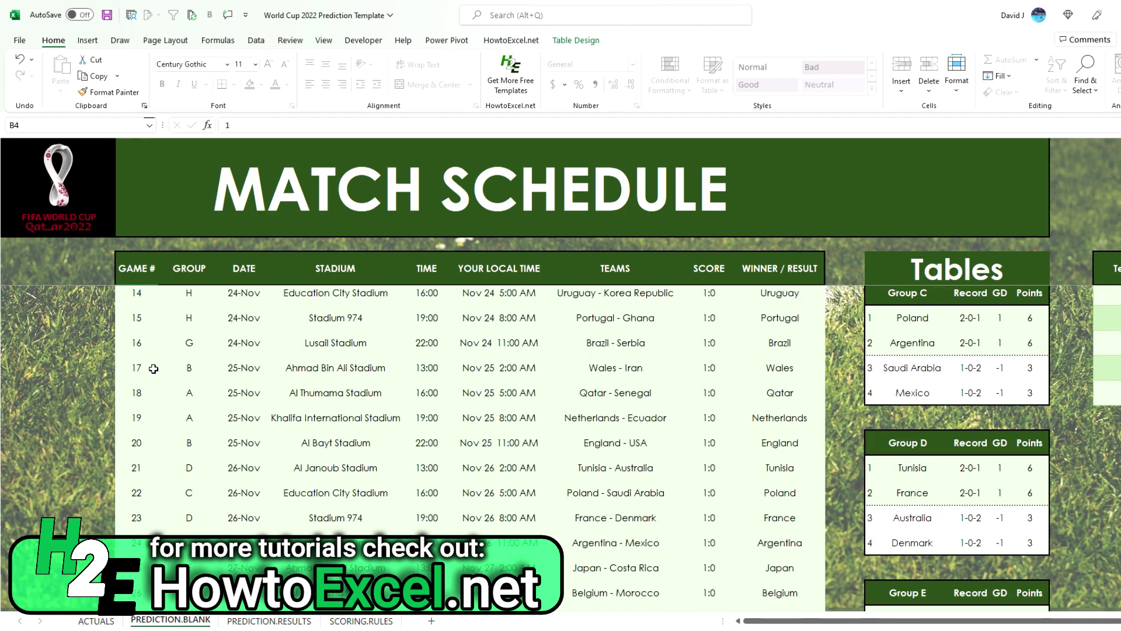
{"action": "left_click", "coordinate": [130, 482], "text": "shift"}
{"action": "key", "text": "ctrl+c"}
{"action": "left_click", "coordinate": [269, 621]}
{"action": "left_click", "coordinate": [110, 168]}
{"action": "right_click", "coordinate": [113, 169]}
{"action": "left_click", "coordinate": [163, 256]}
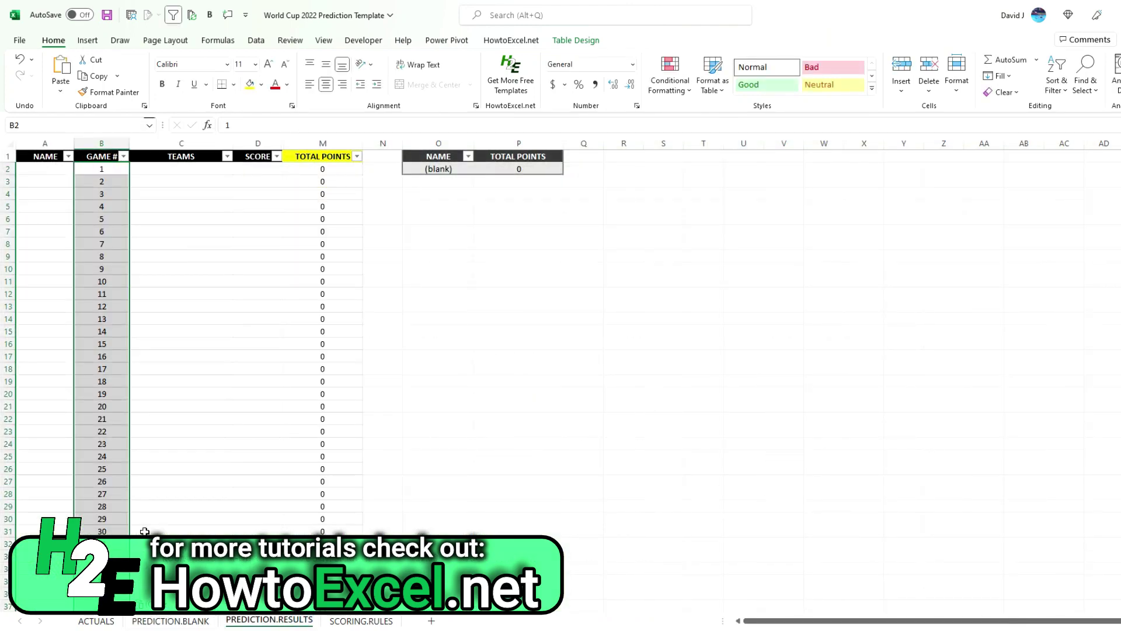
Step: Copy the teams and scores of games 1 to 48 from PREDICTION.BLANK and paste them as values into PREDICTION.RESULTS from C2
{"action": "left_click", "coordinate": [170, 620]}
{"action": "scroll", "coordinate": [392, 372], "scroll_direction": "up", "scroll_amount": 13}
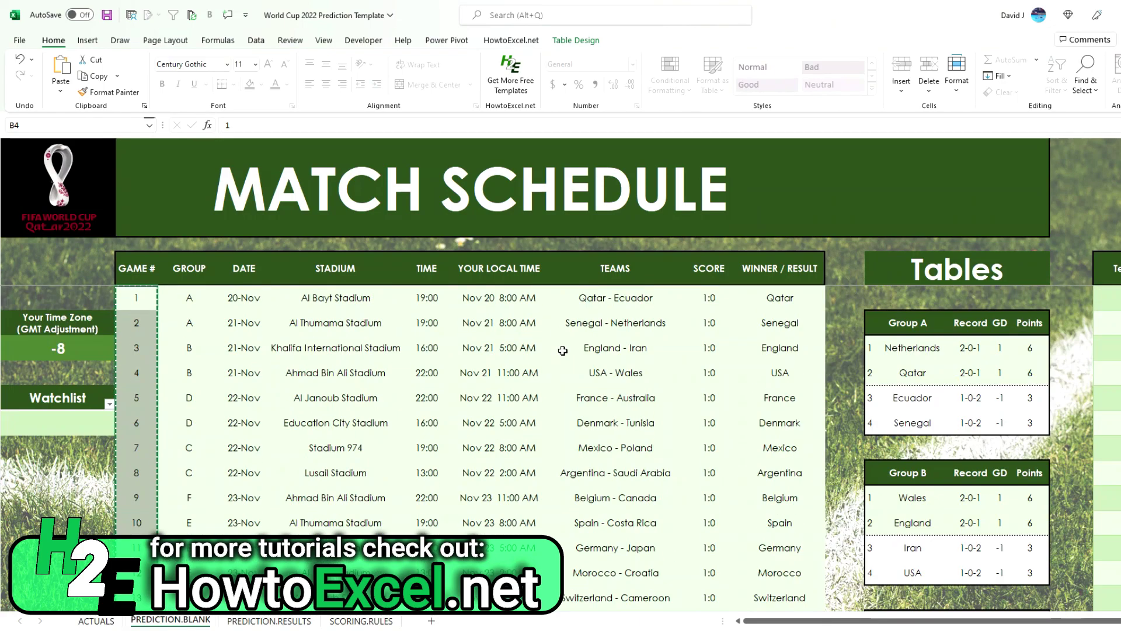
{"action": "left_click_drag", "start_coordinate": [610, 297], "coordinate": [710, 525]}
{"action": "key", "text": "ctrl+c"}
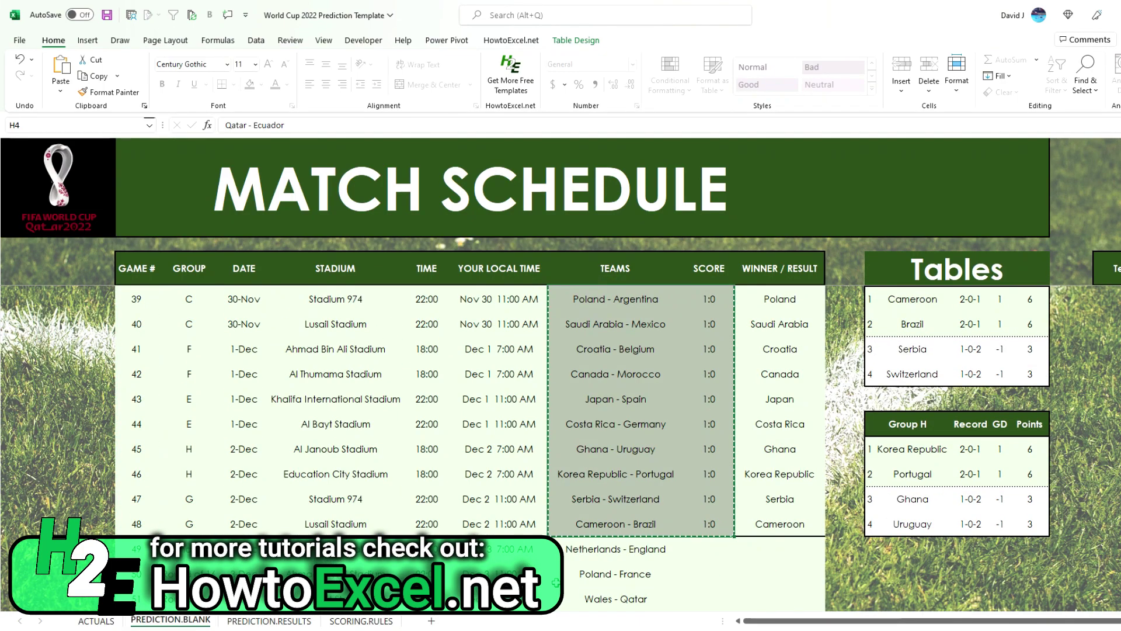
{"action": "left_click", "coordinate": [289, 622]}
{"action": "right_click", "coordinate": [181, 171]}
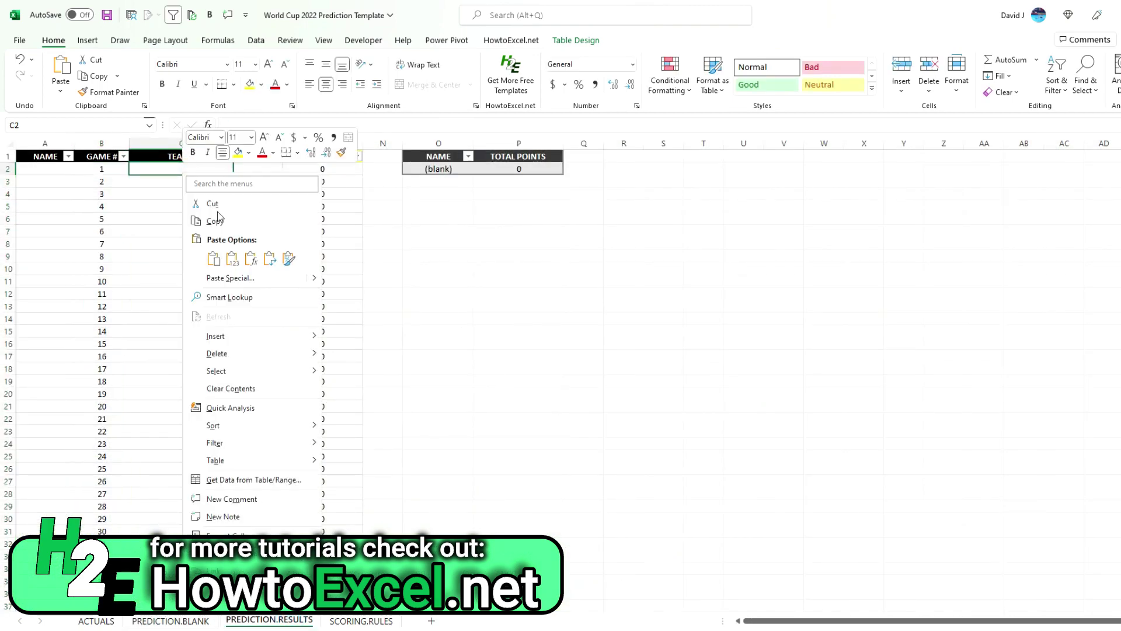
{"action": "left_click", "coordinate": [228, 257]}
Step: Enter A as the participant name in A2 and fill it down the NAME column for all pasted games
{"action": "left_click", "coordinate": [64, 167]}
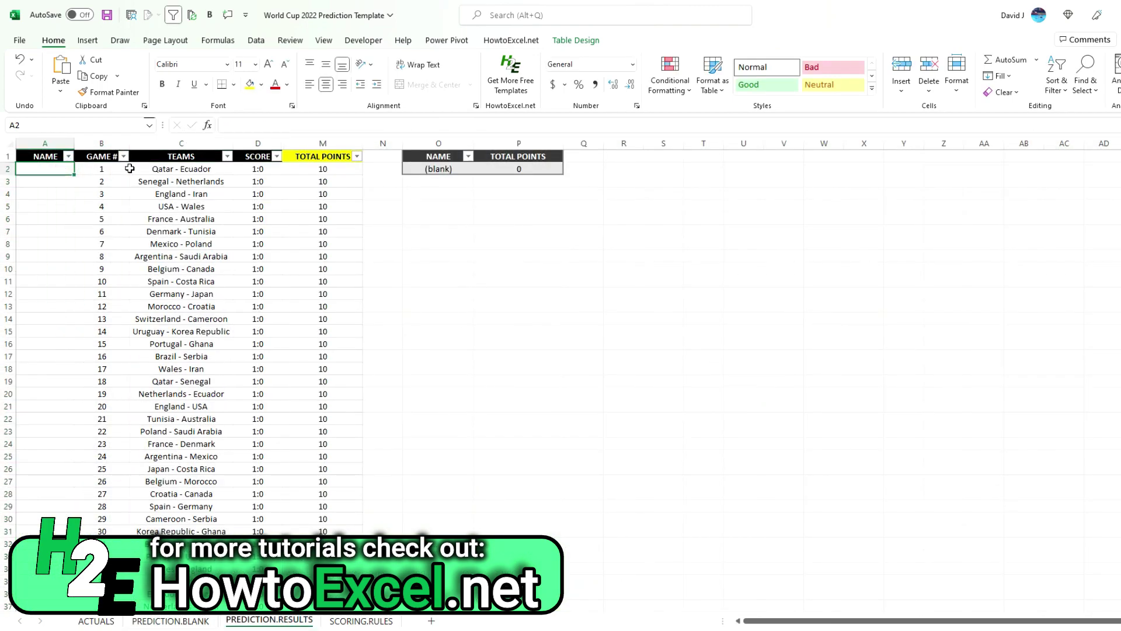
{"action": "type", "text": "A"}
{"action": "key", "text": "Return"}
{"action": "left_click", "coordinate": [58, 169]}
{"action": "double_click", "coordinate": [73, 174]}
{"action": "left_click", "coordinate": [124, 196]}
{"action": "scroll", "coordinate": [95, 255], "scroll_direction": "down", "scroll_amount": 9}
{"action": "scroll", "coordinate": [293, 288], "scroll_direction": "up", "scroll_amount": 9}
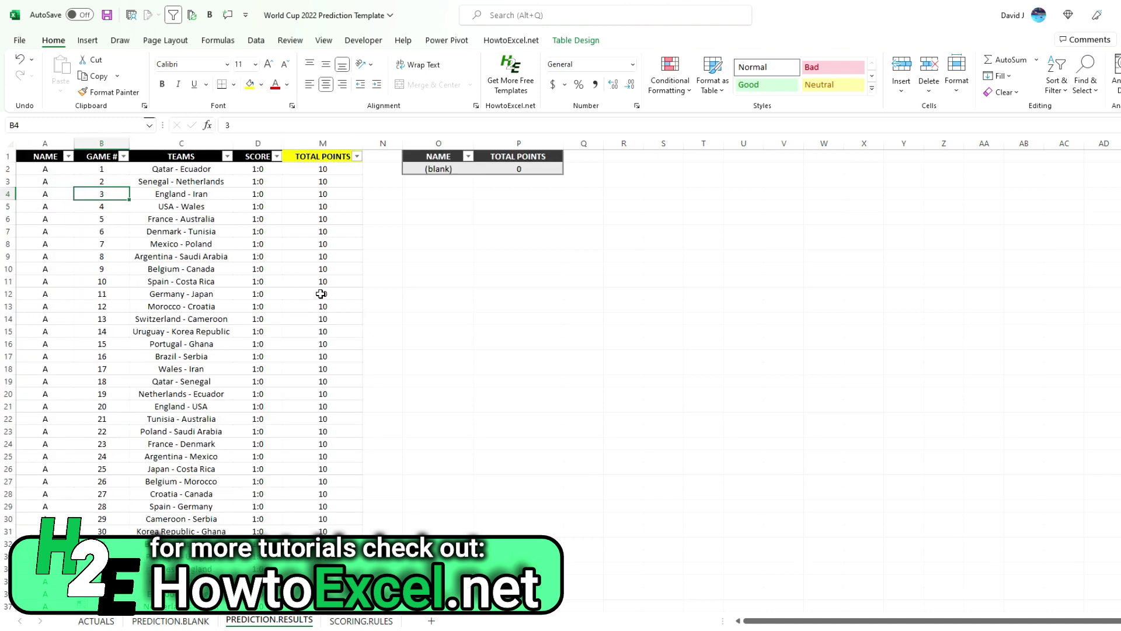